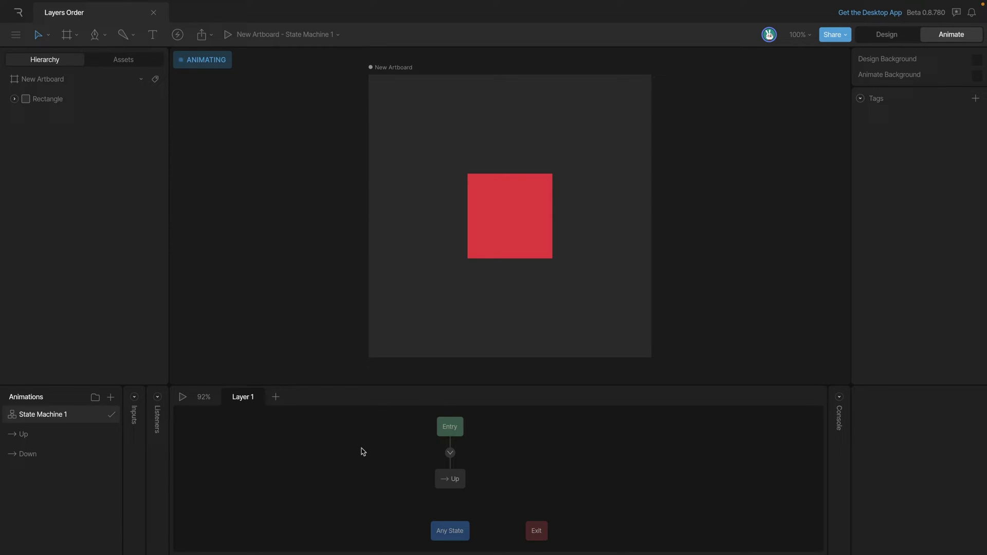
Compare the Up (Y 75) and Down (Y 425) animation keyframes, ending on Down
click(38, 436)
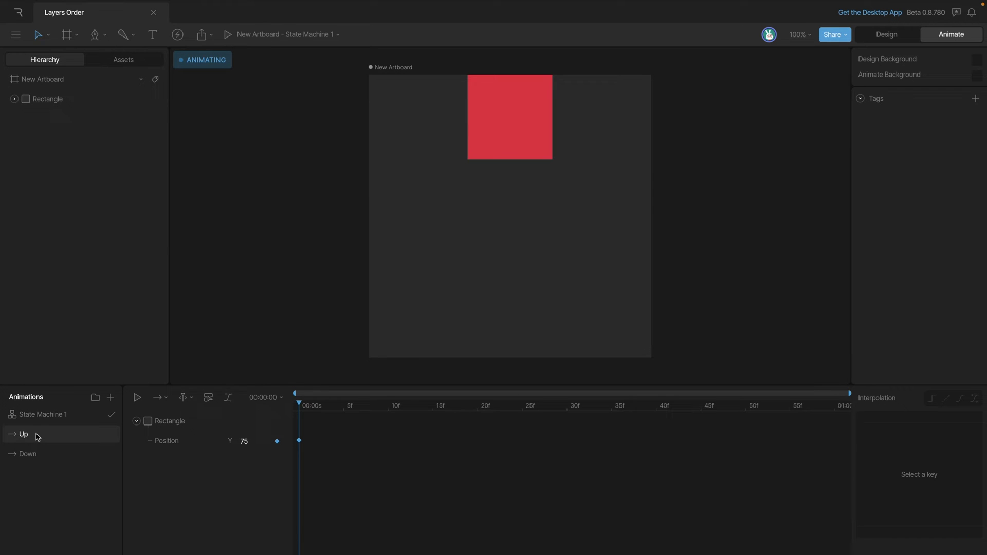
click(37, 456)
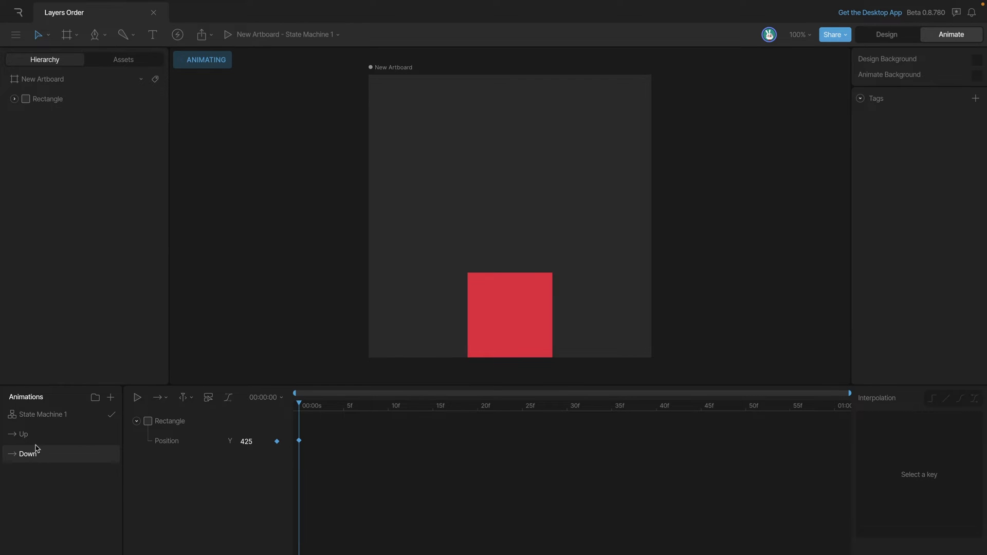
click(38, 437)
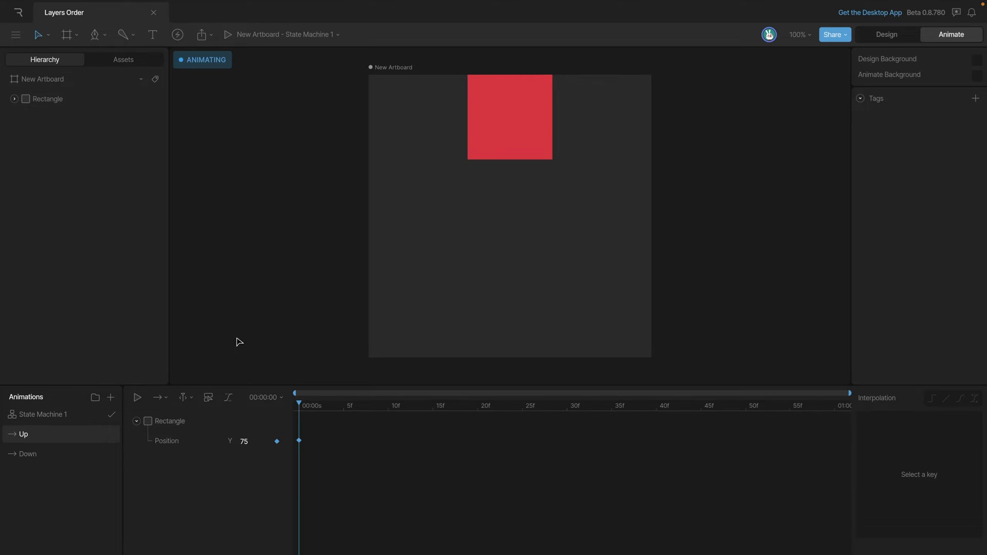
click(21, 458)
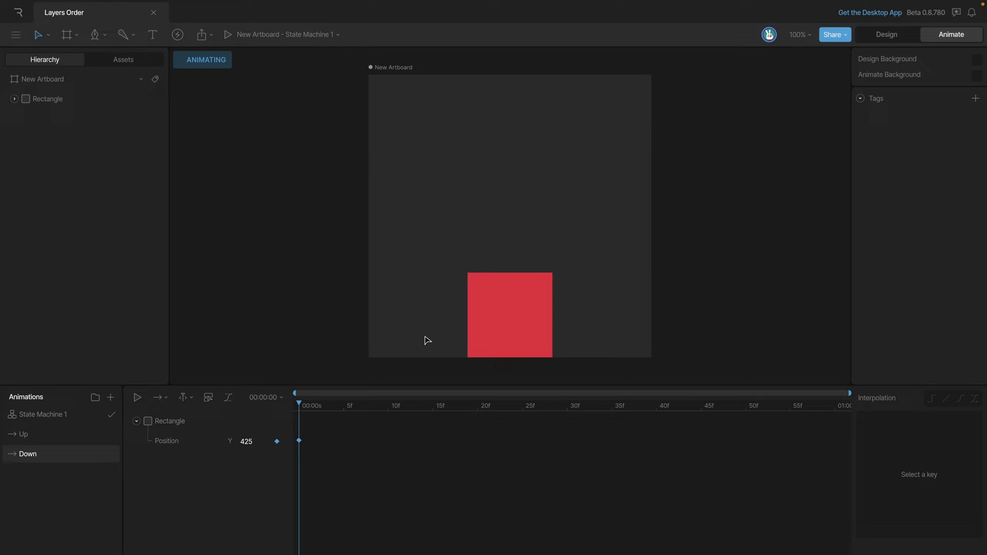
Rename State Machine 1's Layer 1 to Up and play it to preview the upward move
click(52, 416)
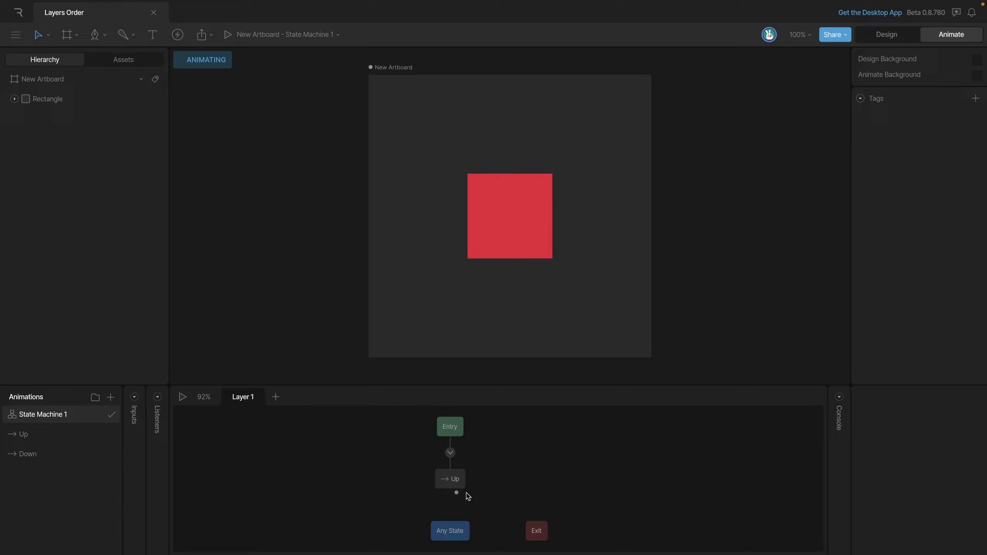
double_click(240, 400)
text(Up)
key(Return)
key(space)
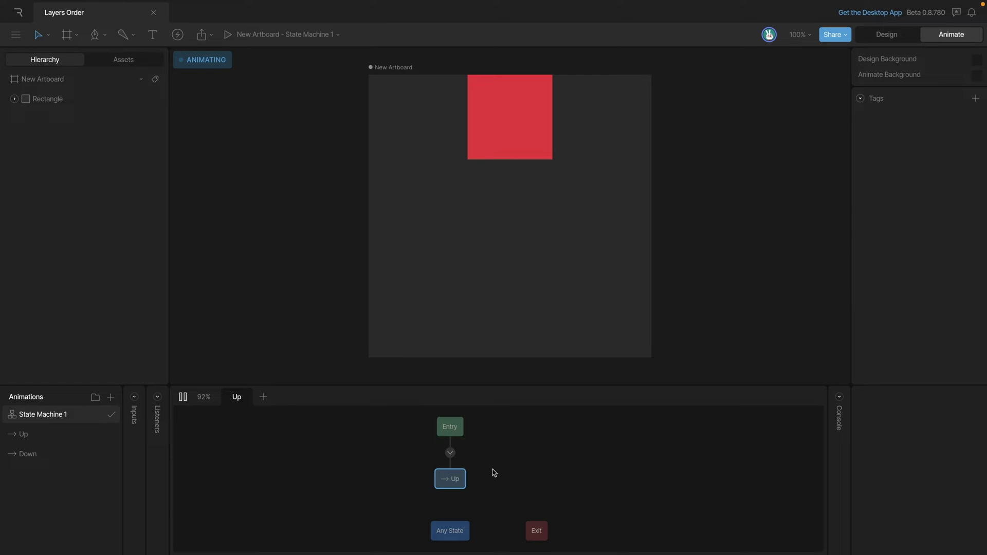
Switch the Up layer's state timeline to Down and play it to preview
click(455, 487)
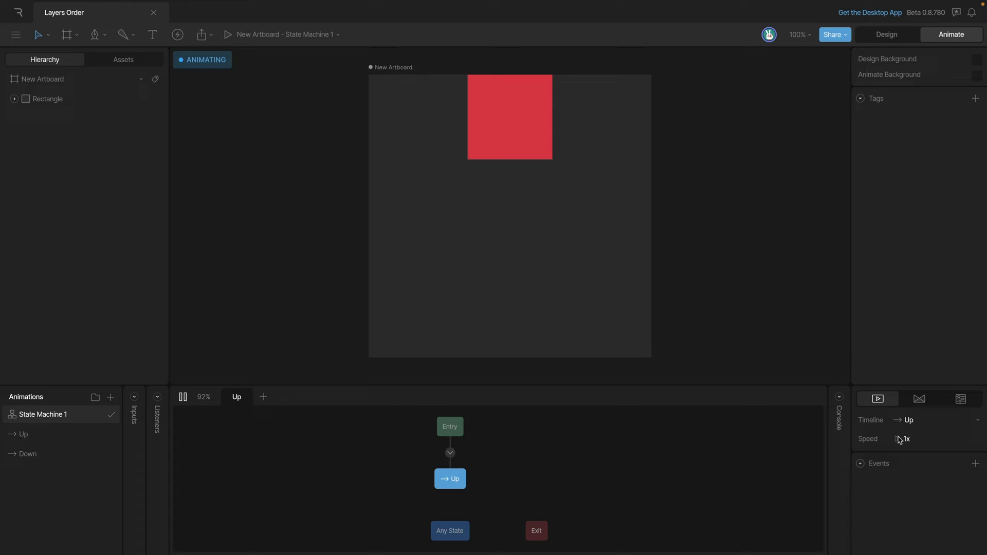
click(927, 423)
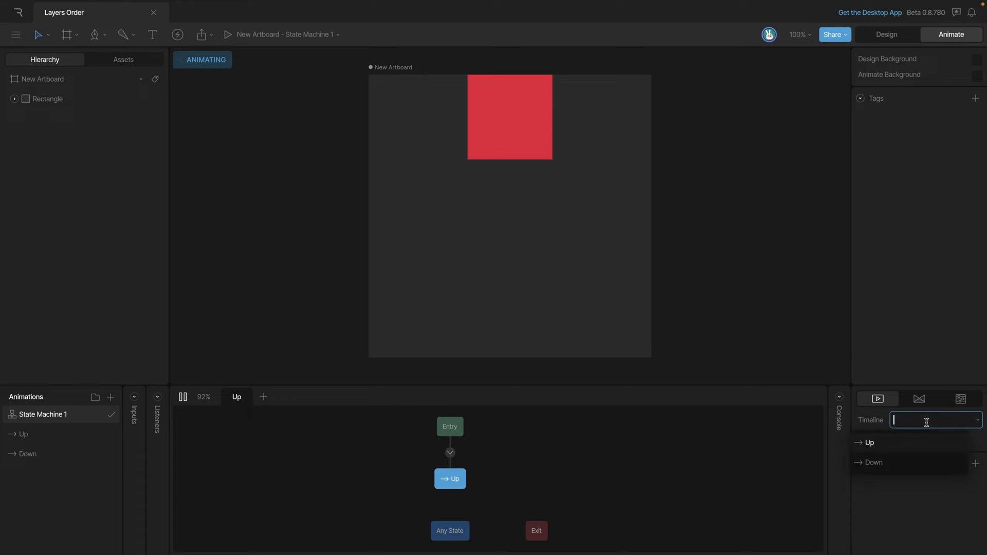
click(872, 465)
click(647, 472)
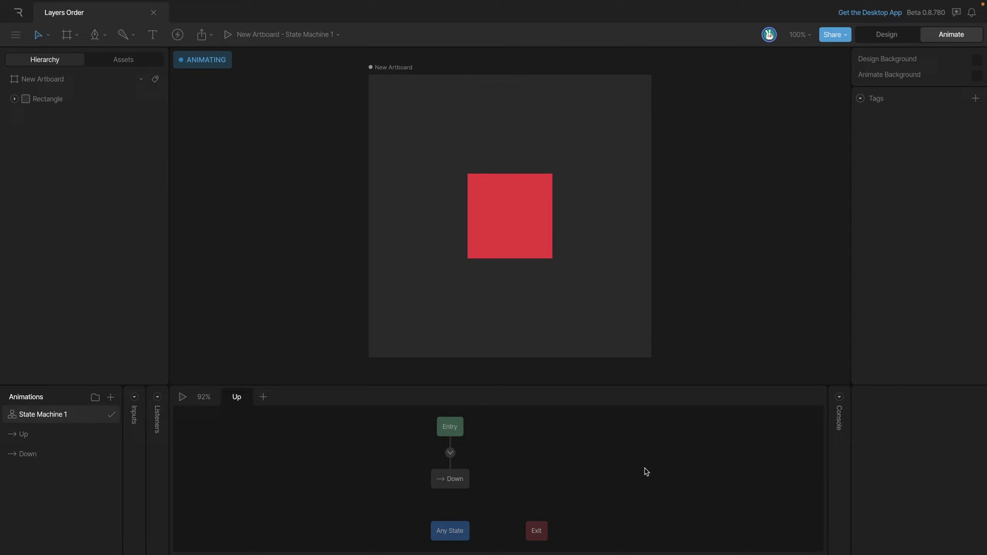
key(space)
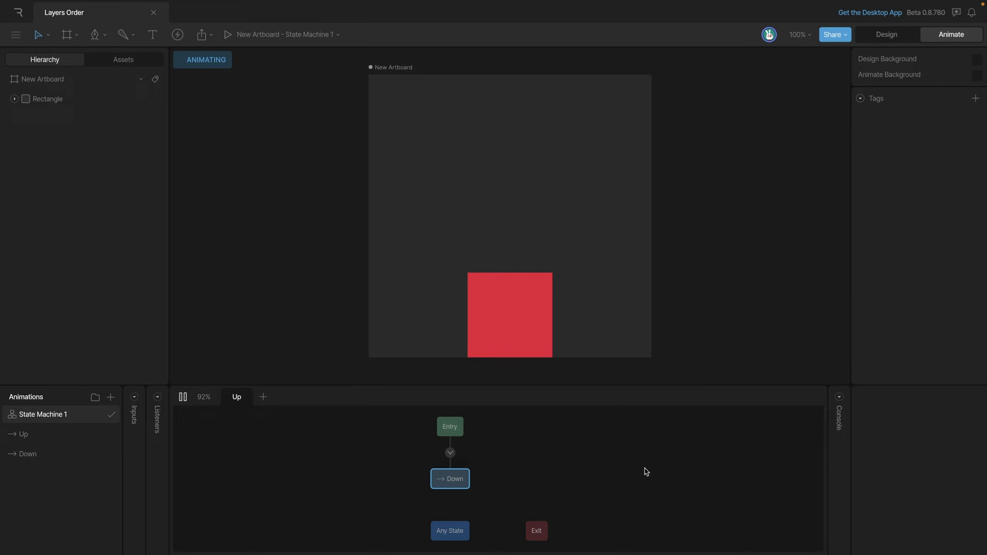
Stop playback and set the state's timeline back to the Up animation
click(463, 481)
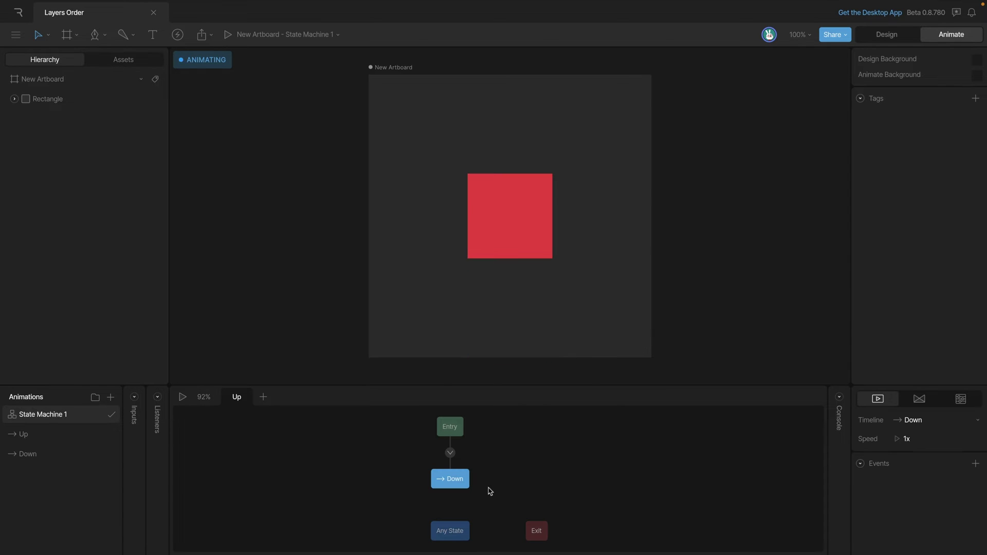
click(918, 428)
click(887, 450)
click(395, 485)
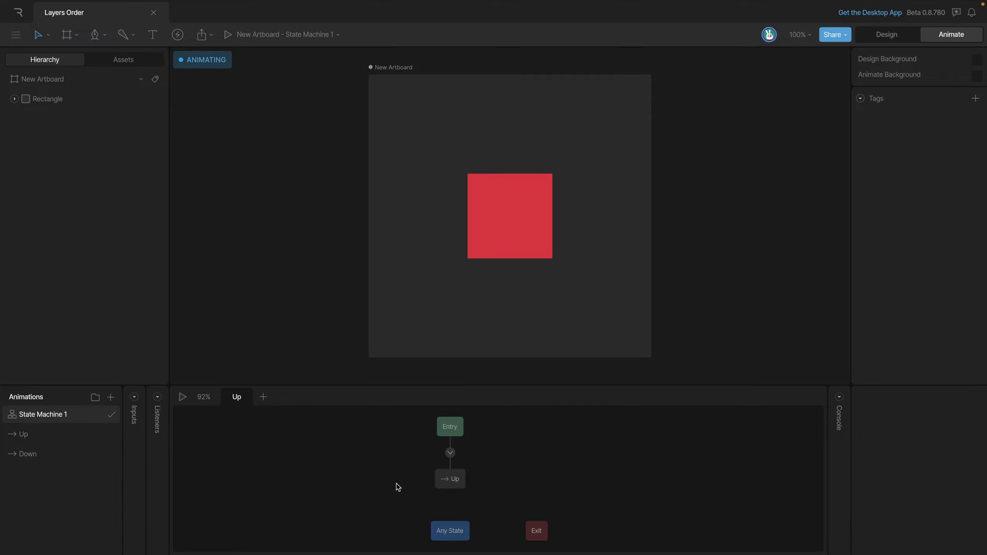
Add a layer named Down and place a Down animation state under its Entry
click(263, 398)
double_click(277, 397)
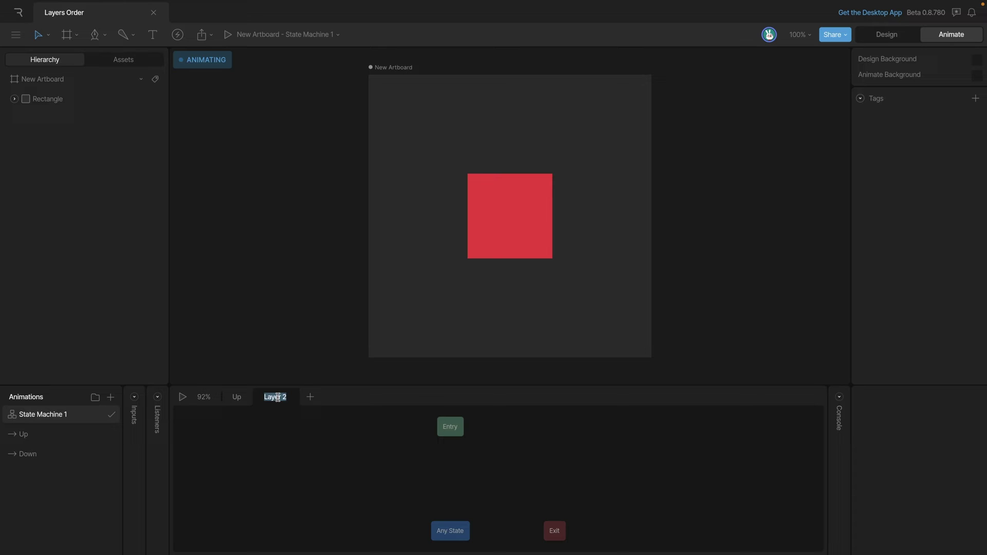
text(Down)
key(Return)
drag(39, 466, 451, 484)
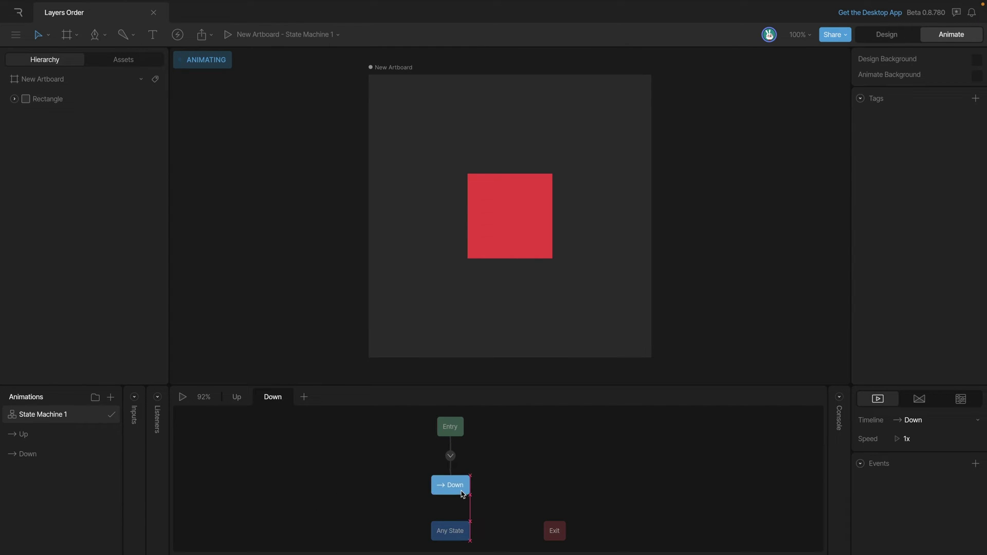
click(318, 474)
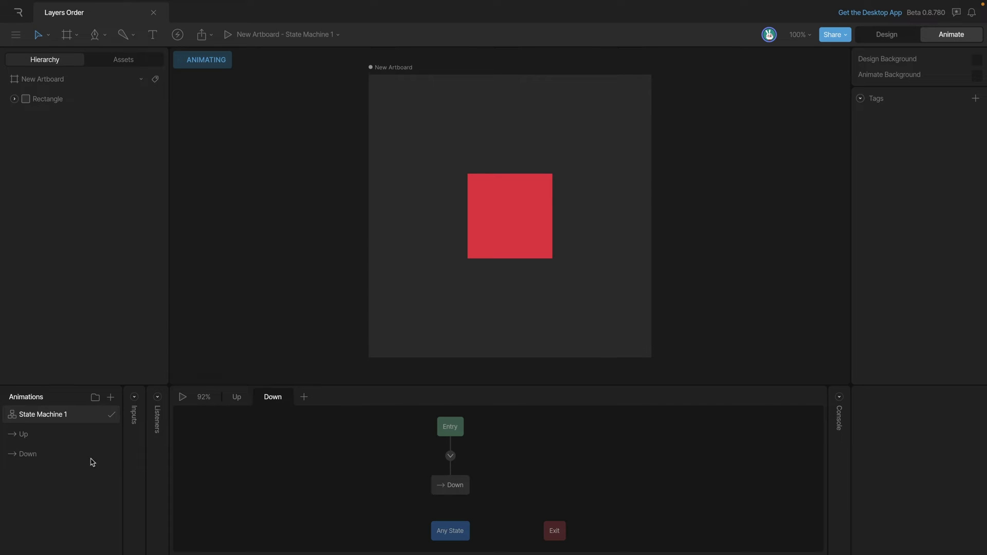
Recheck the Up and Down keyframes, then return to State Machine 1's graph
click(44, 436)
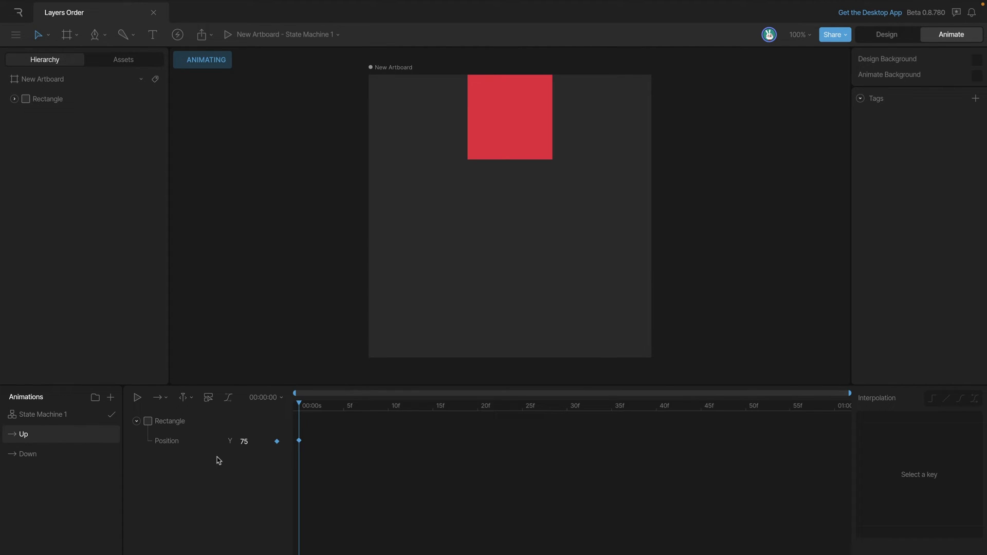
click(34, 462)
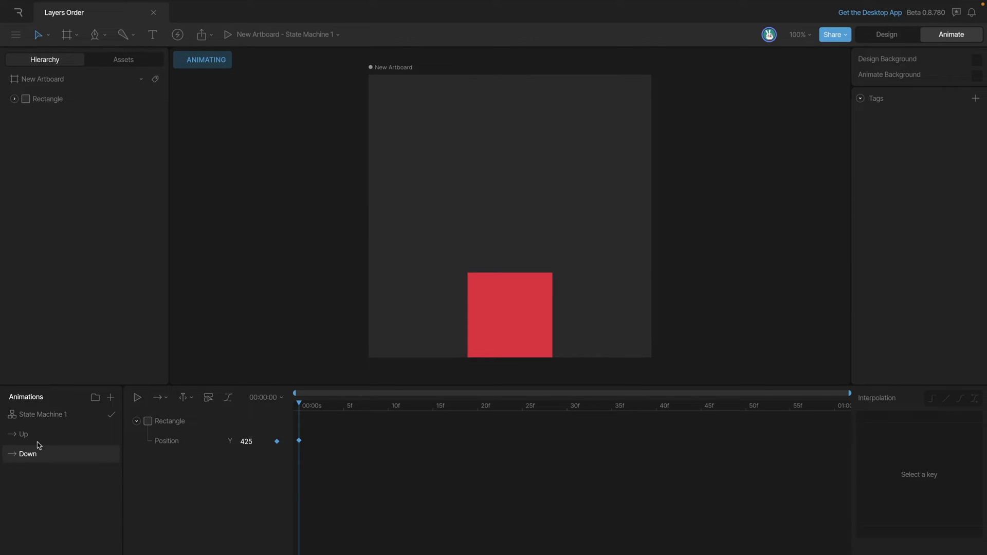
click(92, 421)
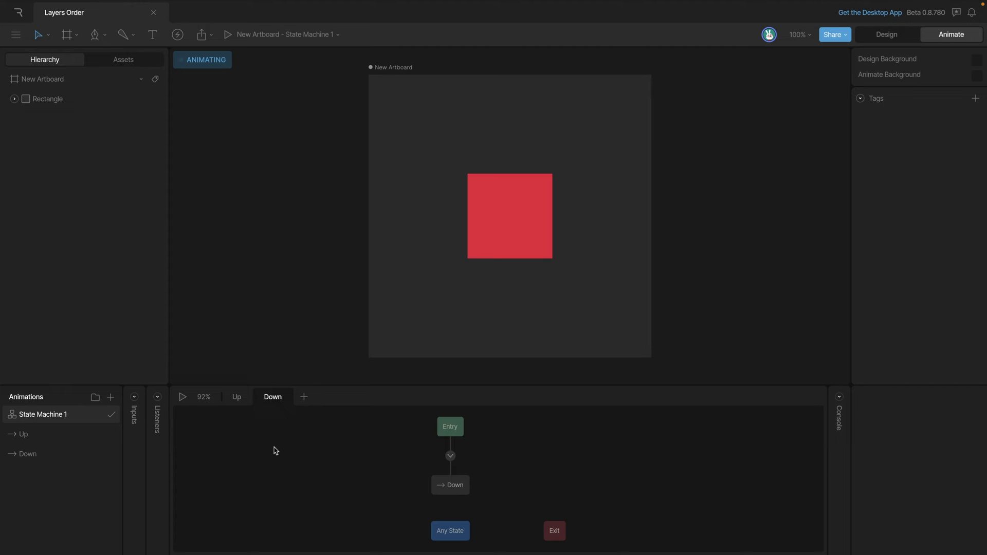
key(space)
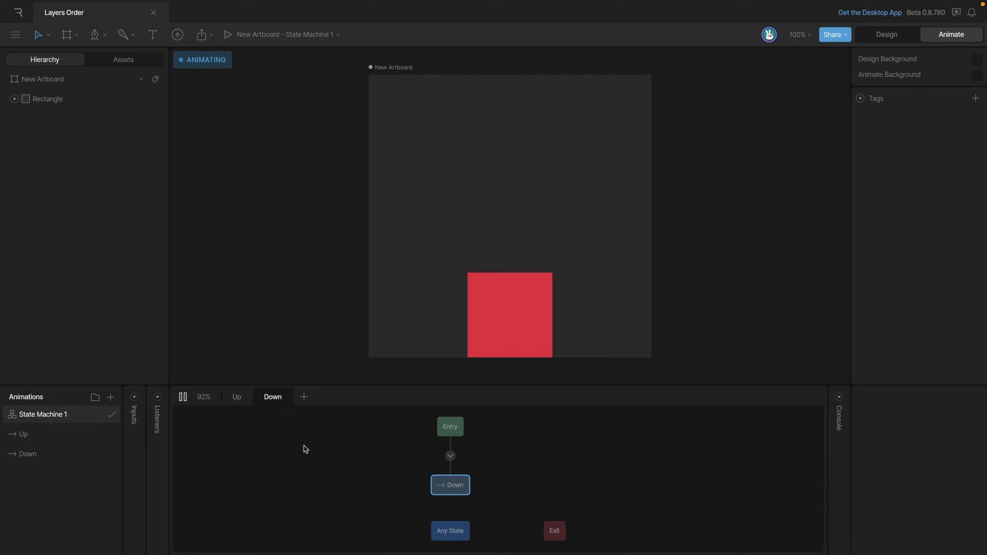
key(space)
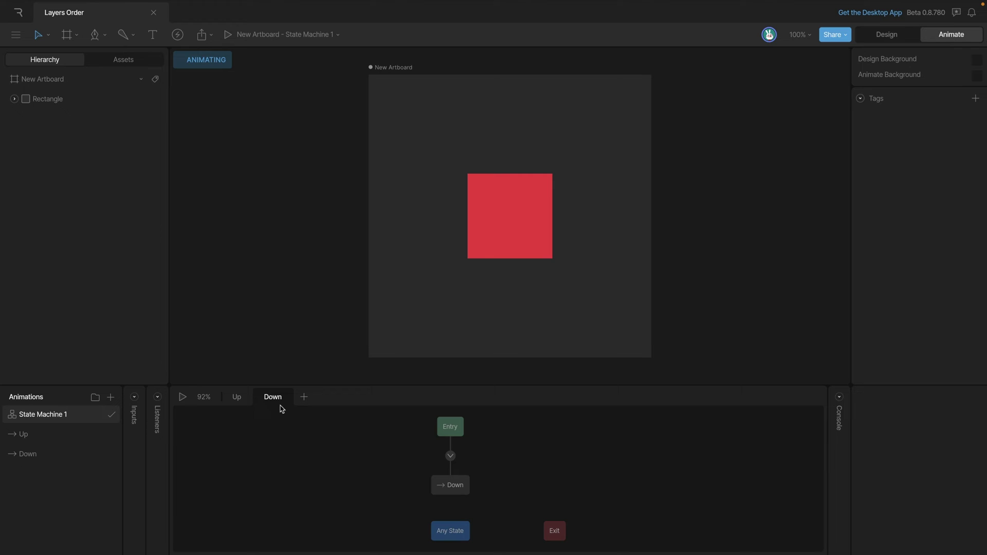
Move the Down layer ahead of Up and preview the state machine
mouse_move(278, 402)
mouse_down()
mouse_move(293, 401)
mouse_move(228, 404)
mouse_up()
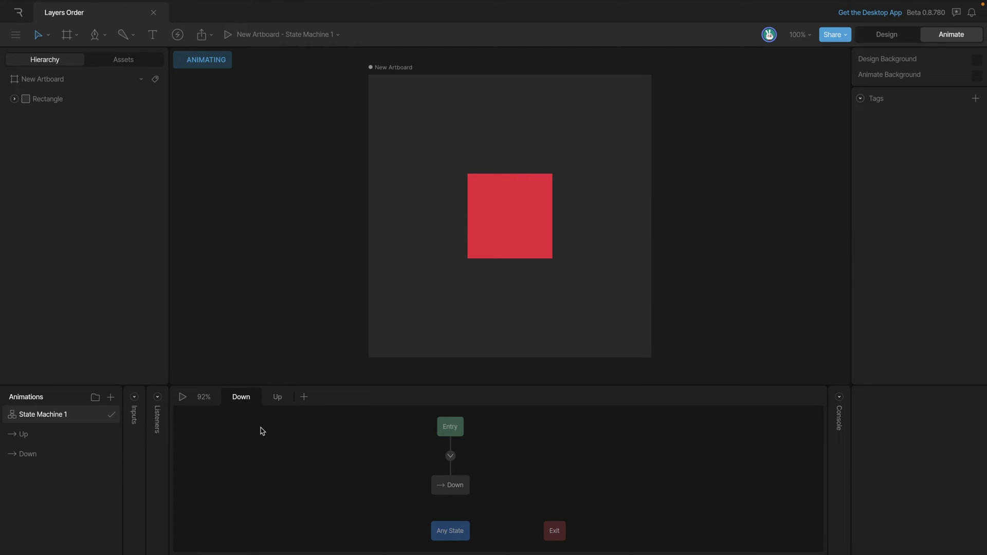
key(space)
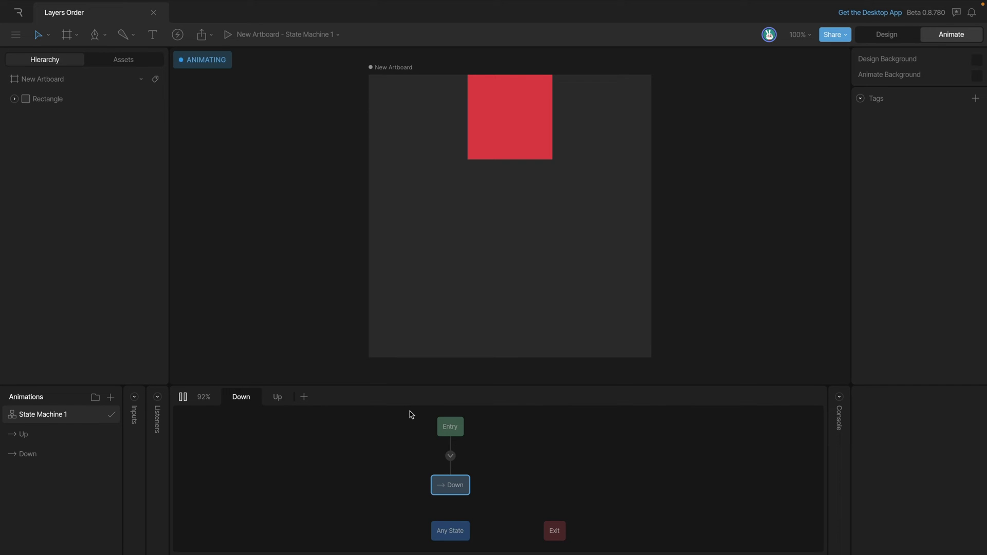
key(space)
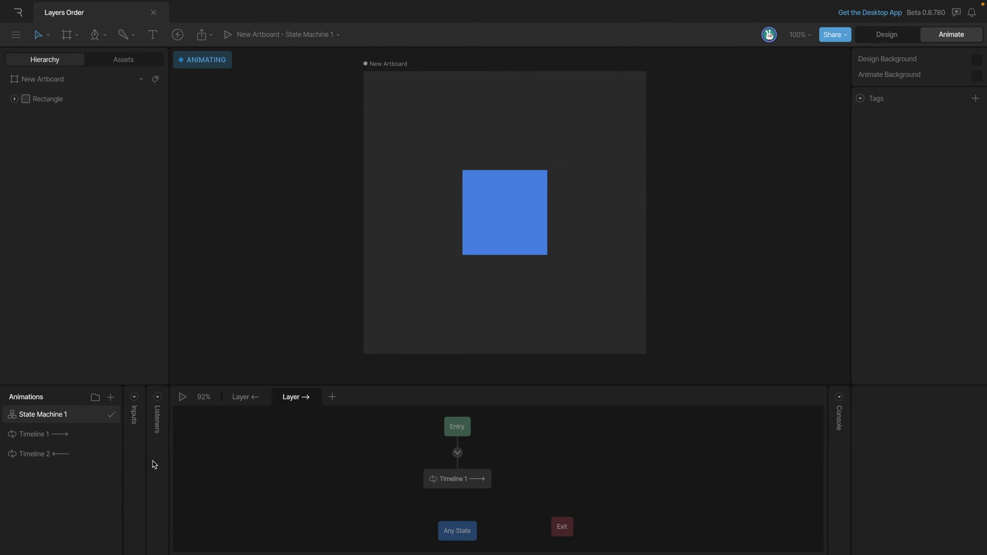
click(50, 441)
key(space)
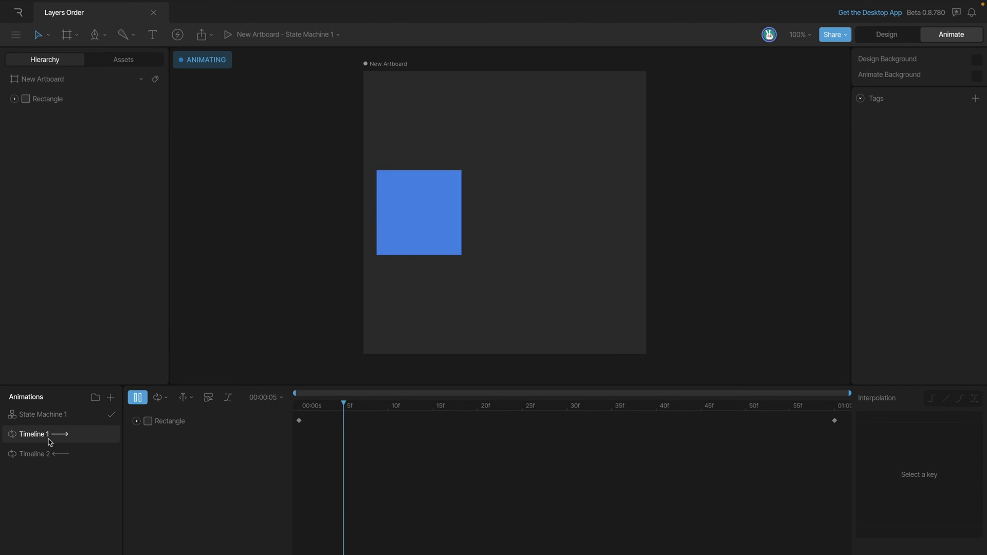
key(space)
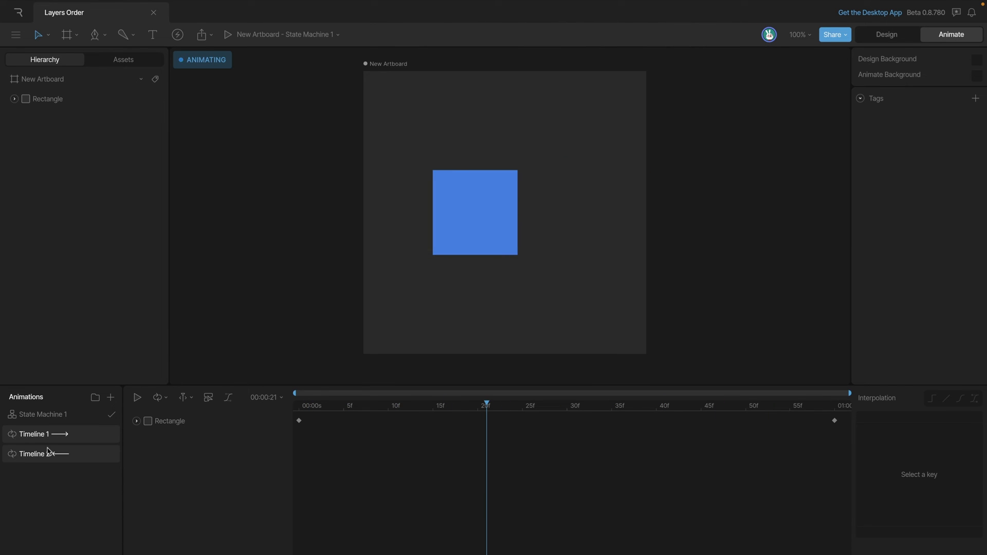
click(49, 456)
key(space)
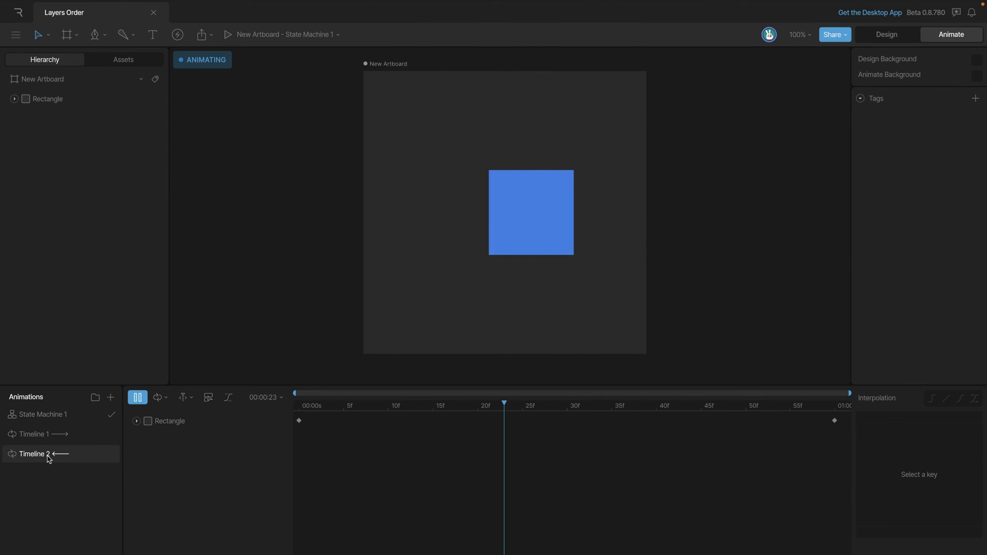
key(space)
click(47, 420)
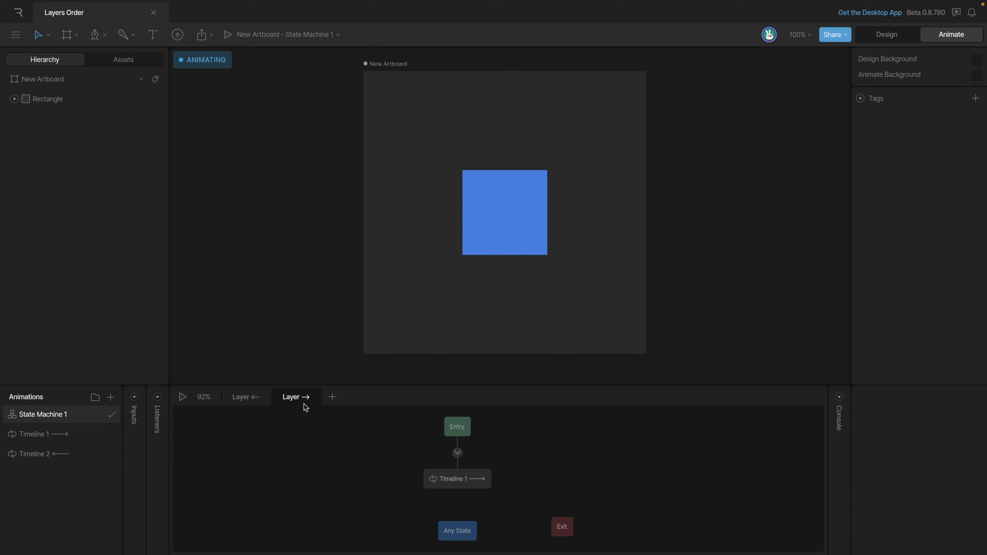
Preview the state machine before and after reordering, showing the square moving left
key(space)
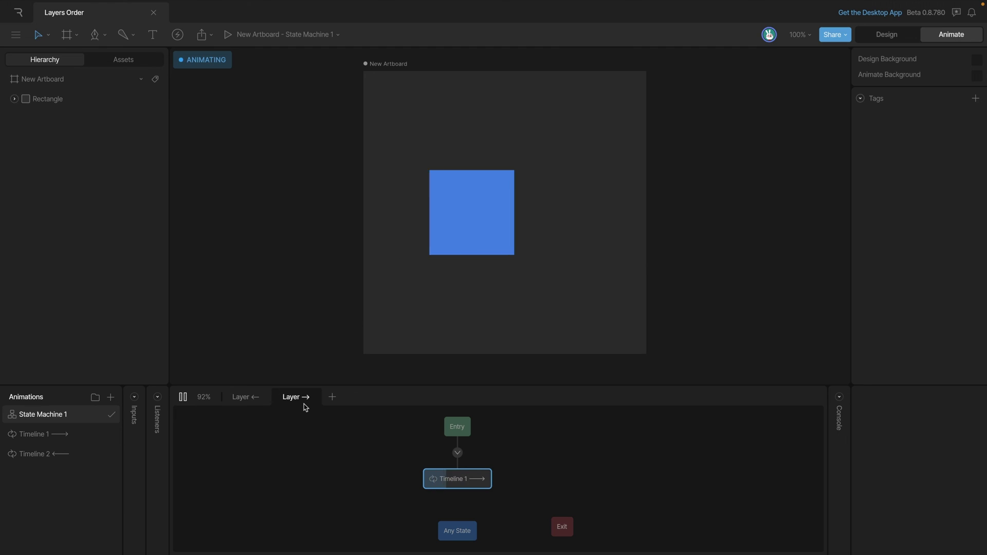
key(space)
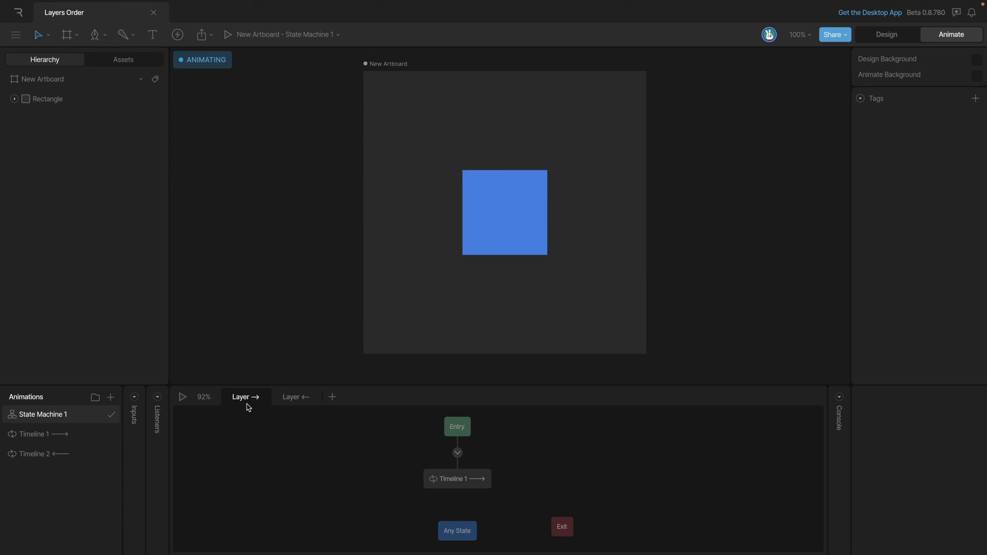
click(300, 404)
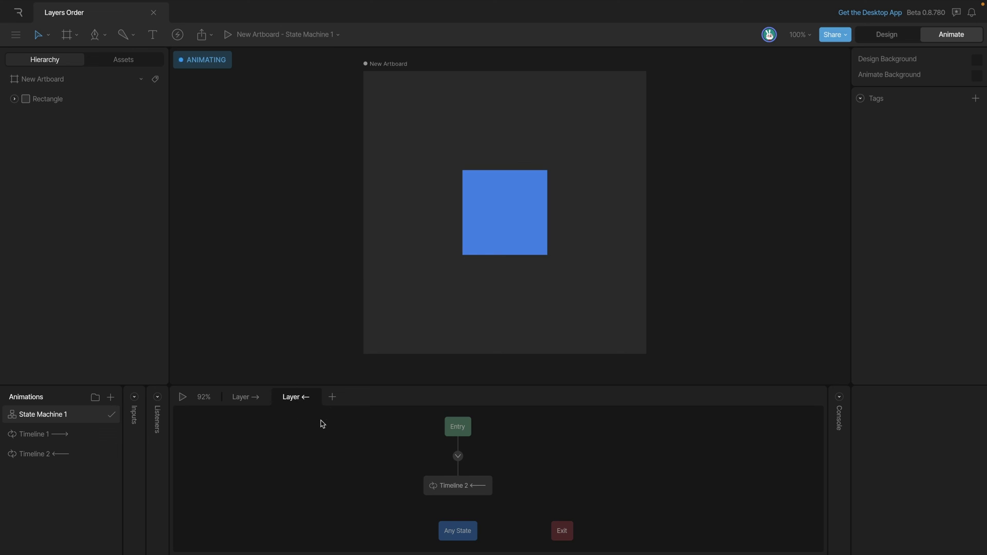
key(space)
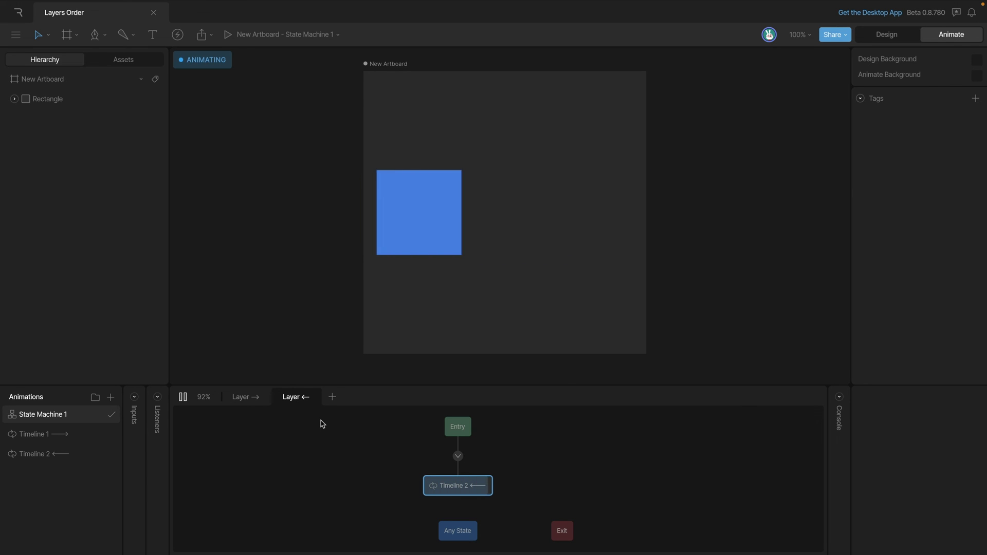
key(space)
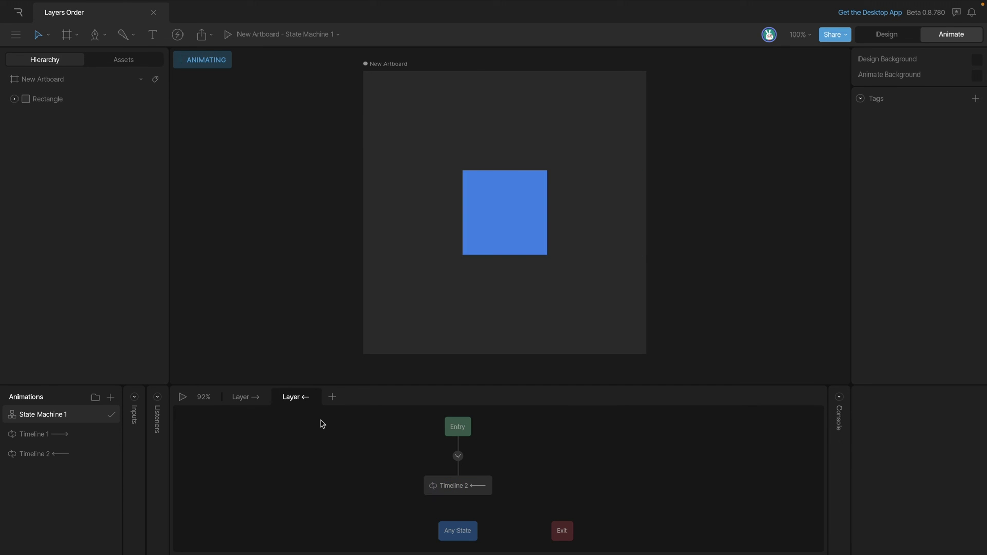